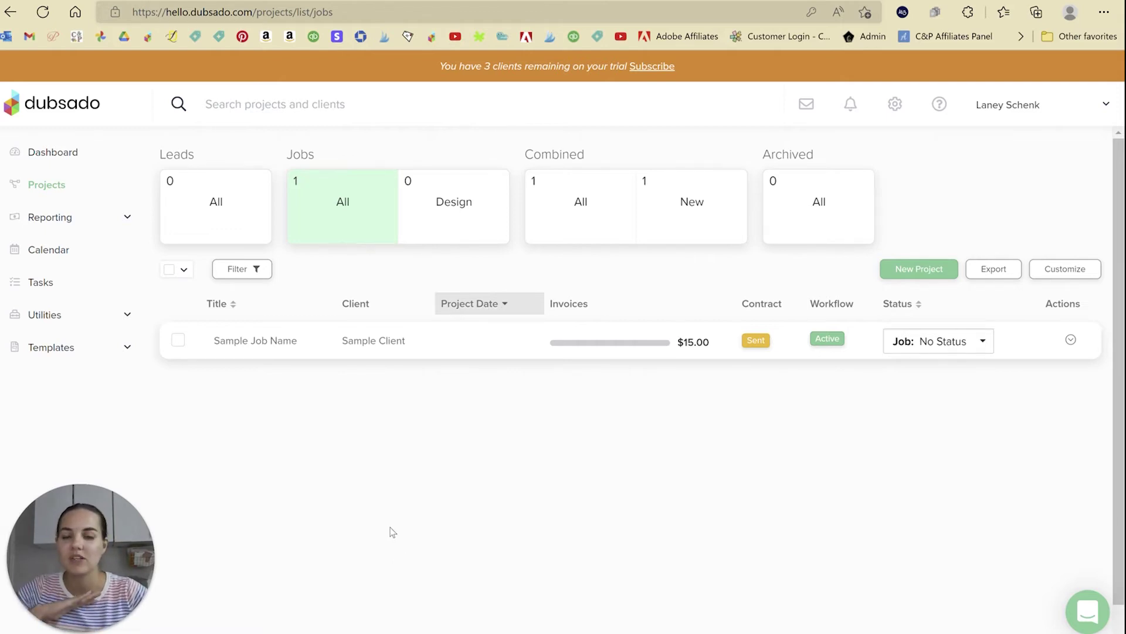
- Open the Sample Job Name project from the Projects list
click(388, 334)
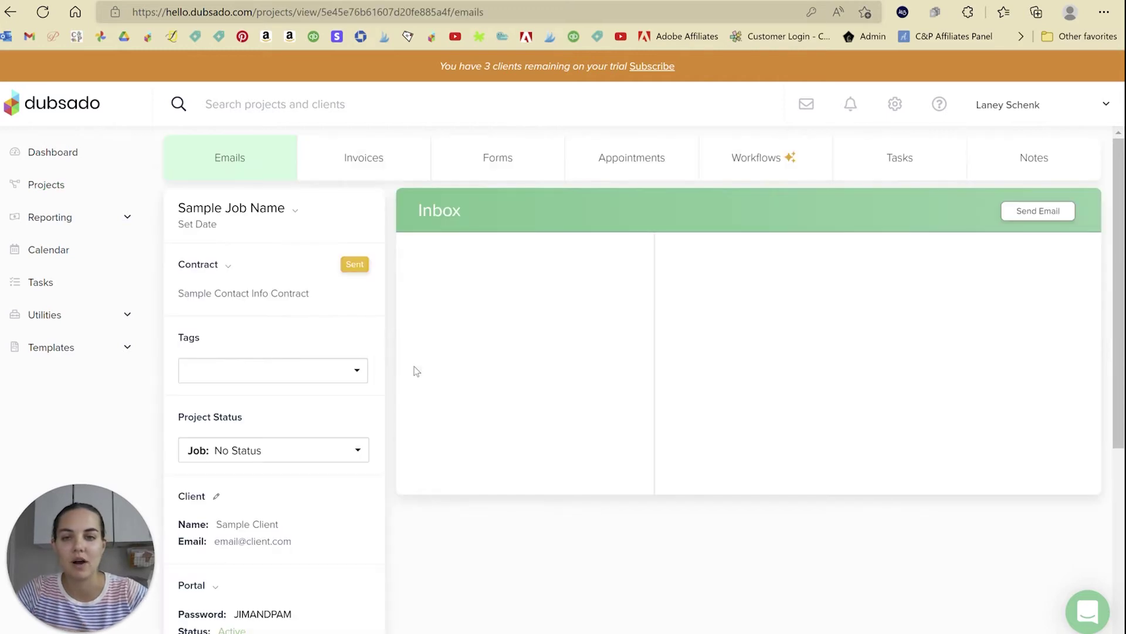
- Open the Not Started invoice under the project's Recurring Invoices
click(374, 159)
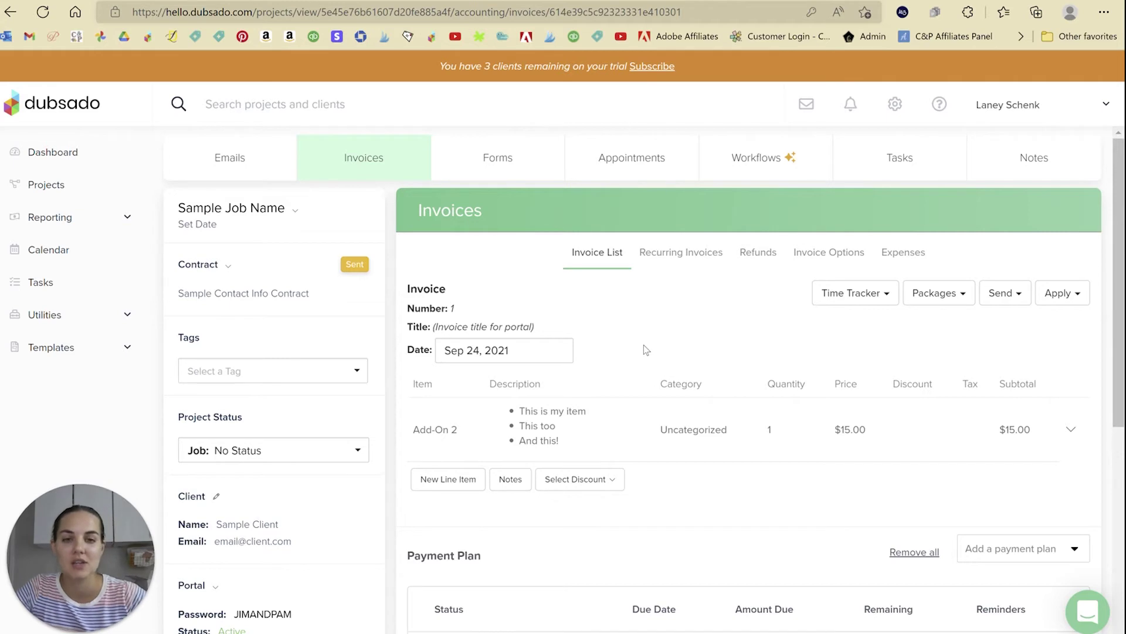
click(710, 253)
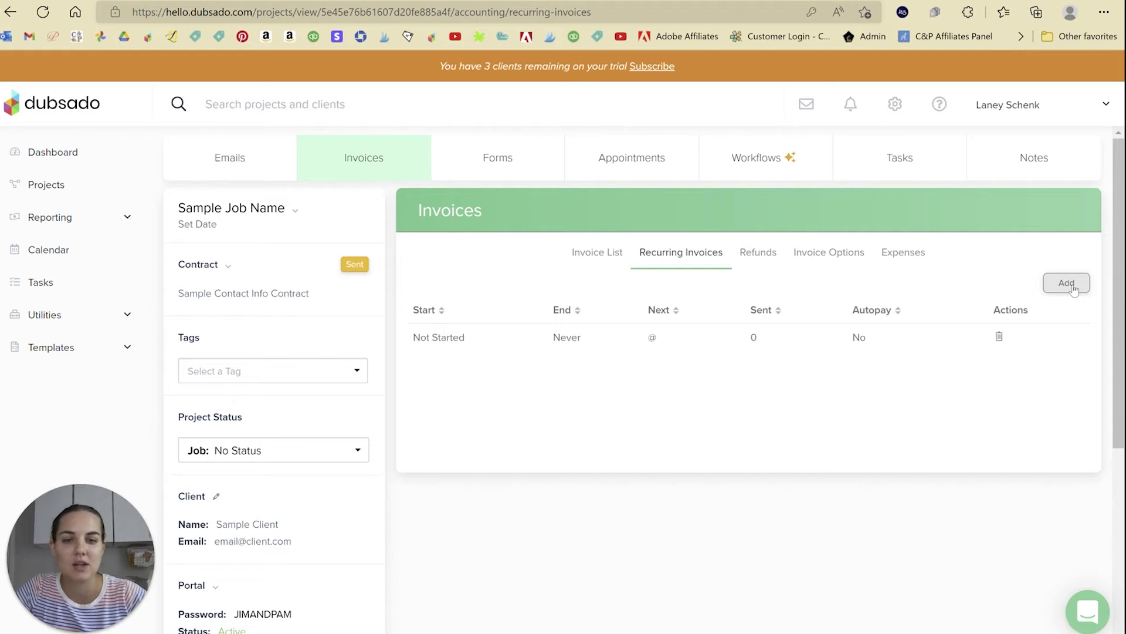
click(499, 336)
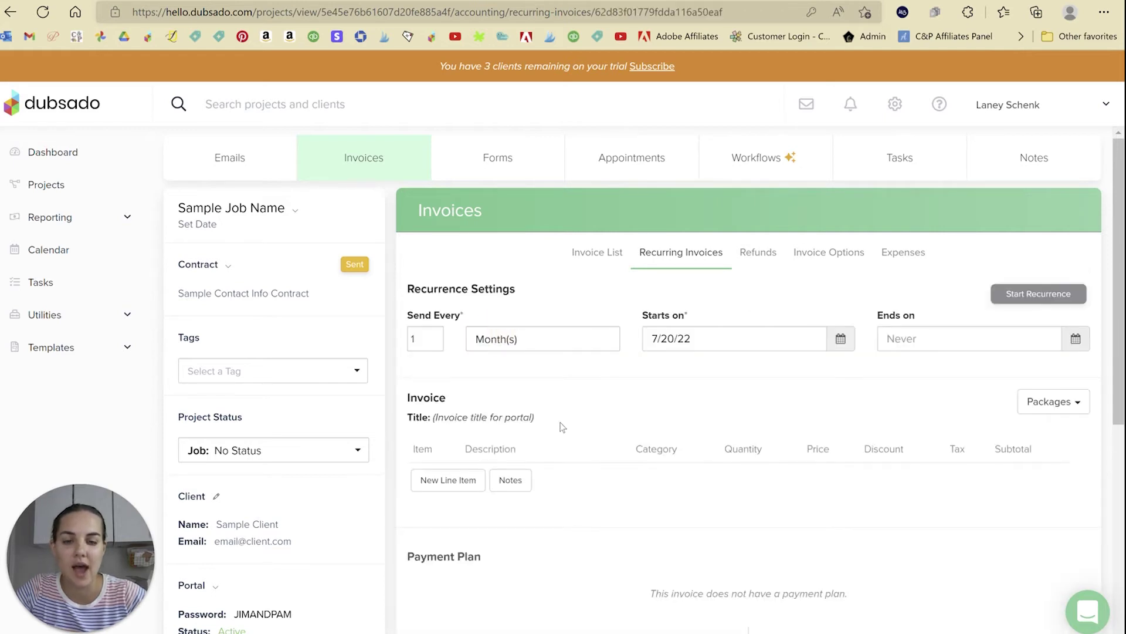
- Keep the recurrence sending every 1 Month(s) from 7/20/22
scroll(622, 368, down, 2)
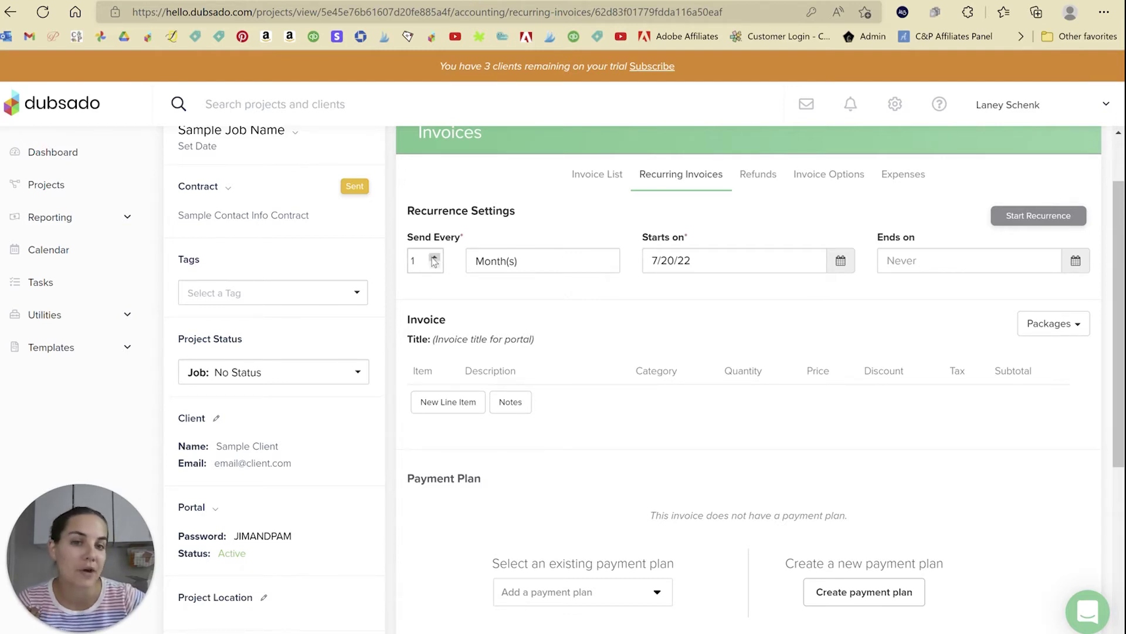
click(500, 267)
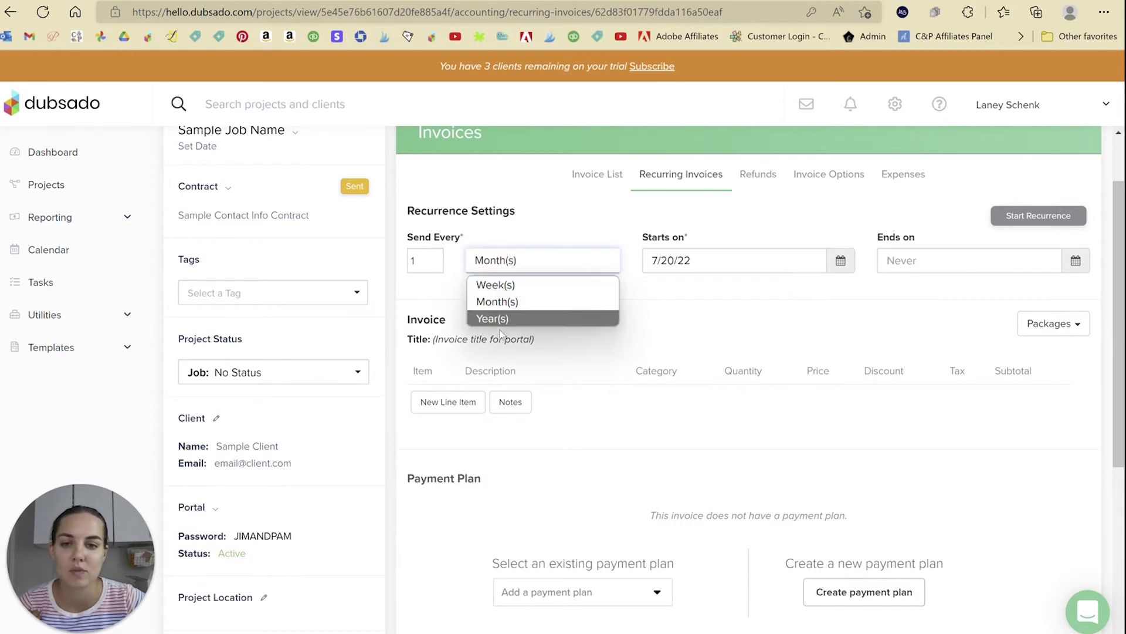
click(500, 332)
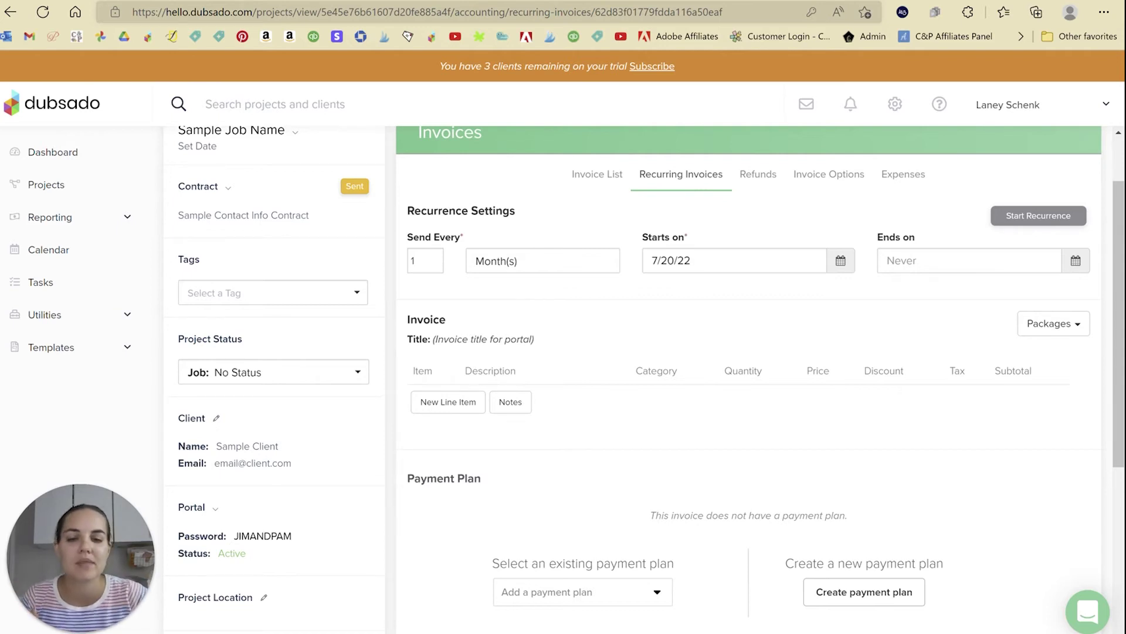
- Put the blank invoice title into edit mode
scroll(545, 372, down, 3)
scroll(548, 372, up, 1)
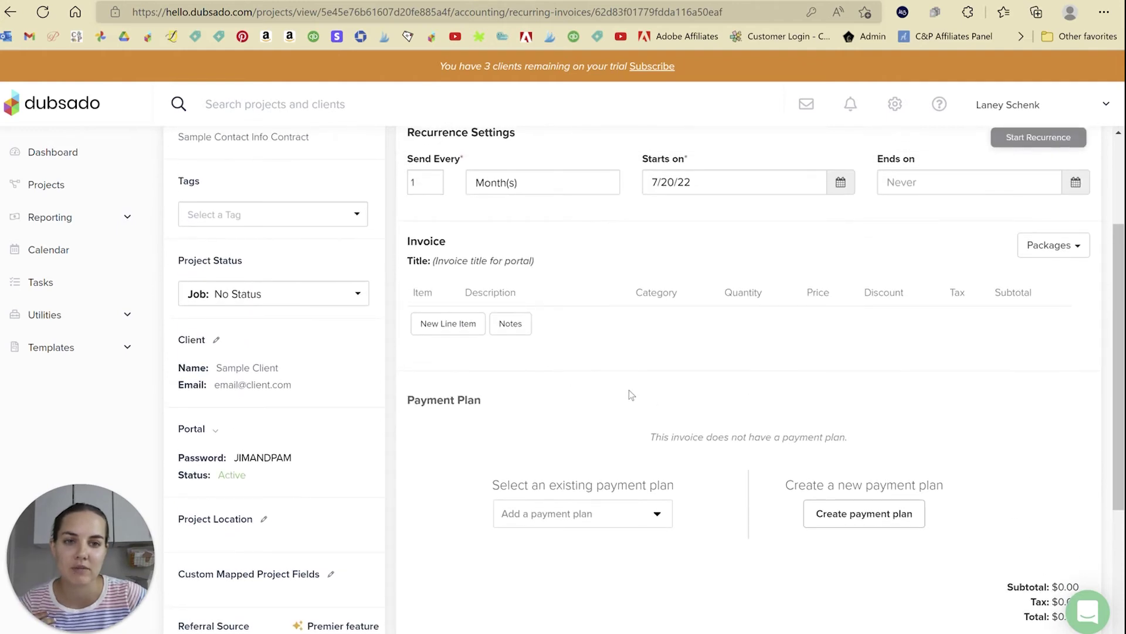
scroll(629, 390, up, 1)
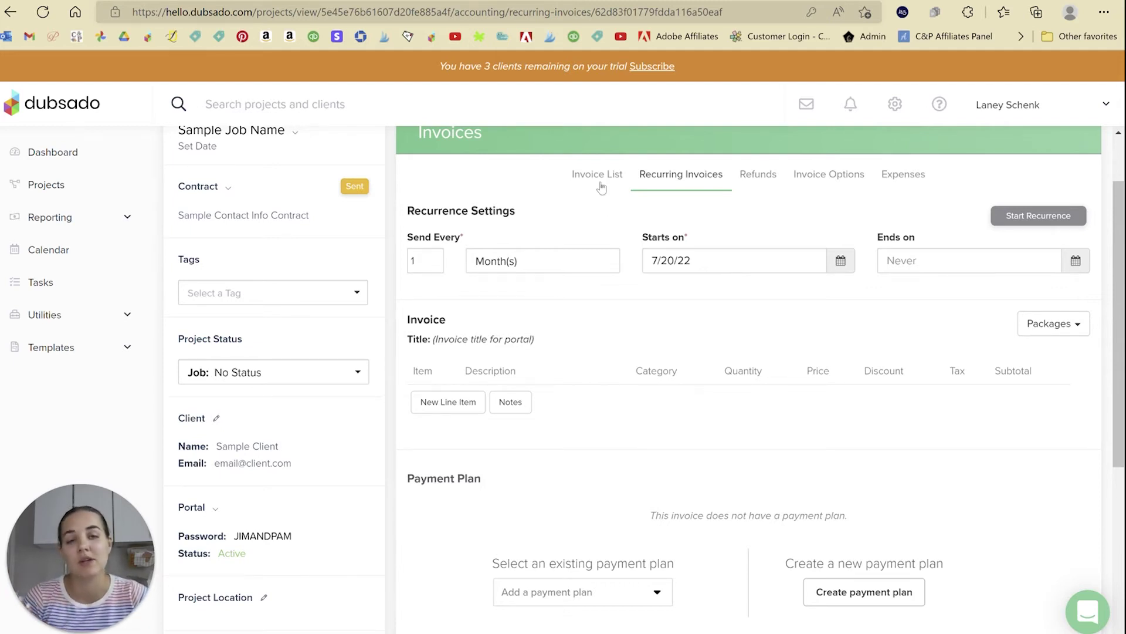
click(639, 353)
scroll(639, 353, down, 1)
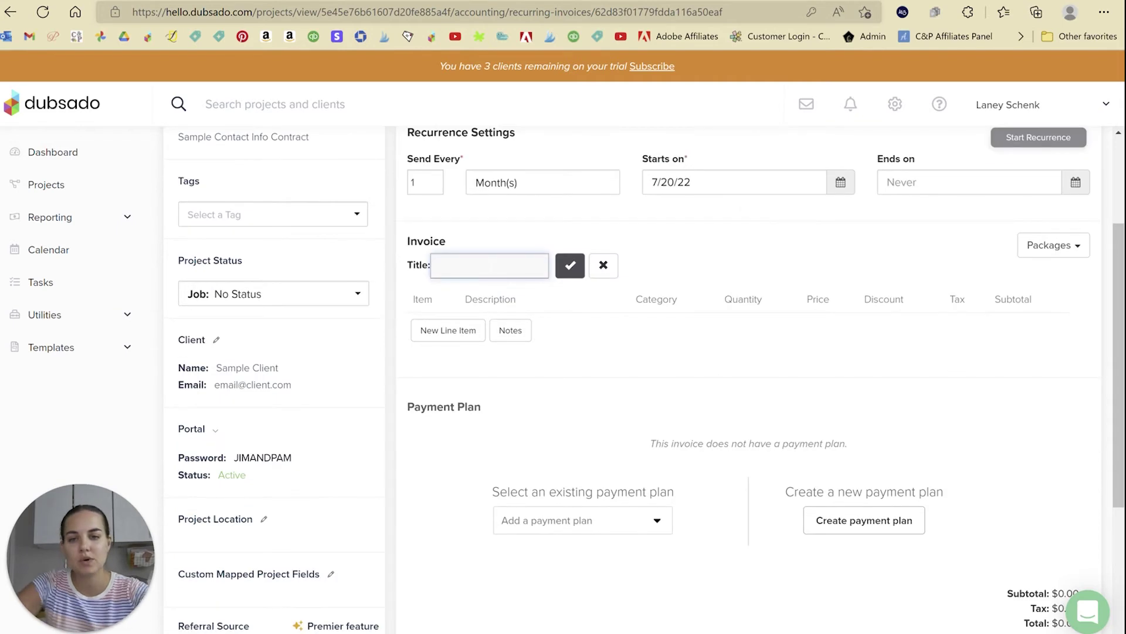
- Title the invoice 'Recurring Invoice' and add a Coaching Package line item
text(Recurrin)
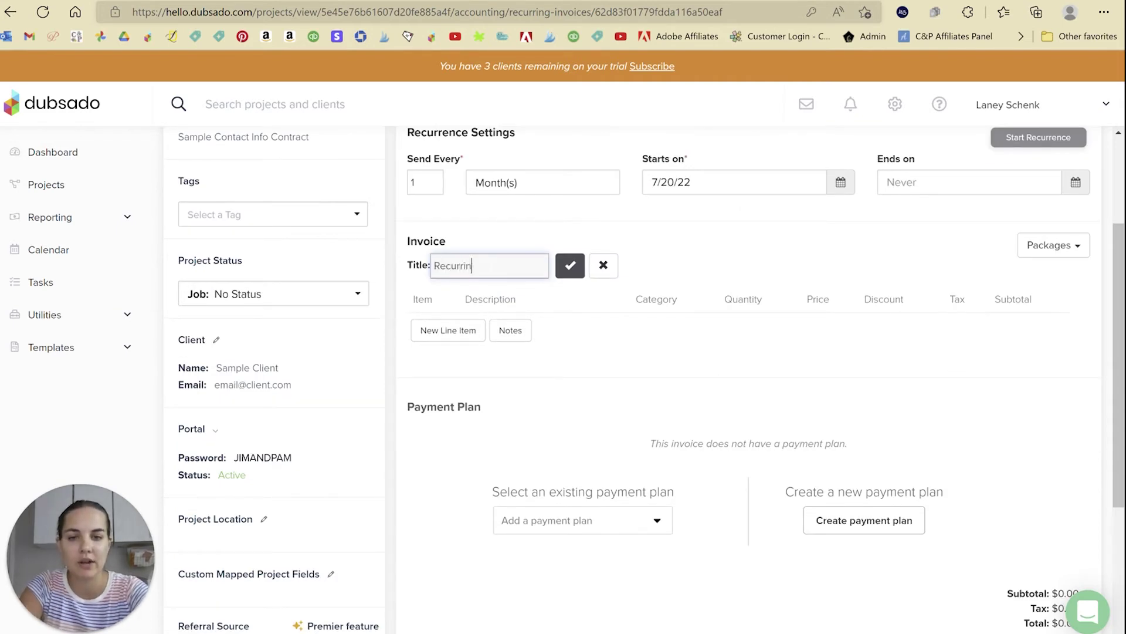
text(g Invoice)
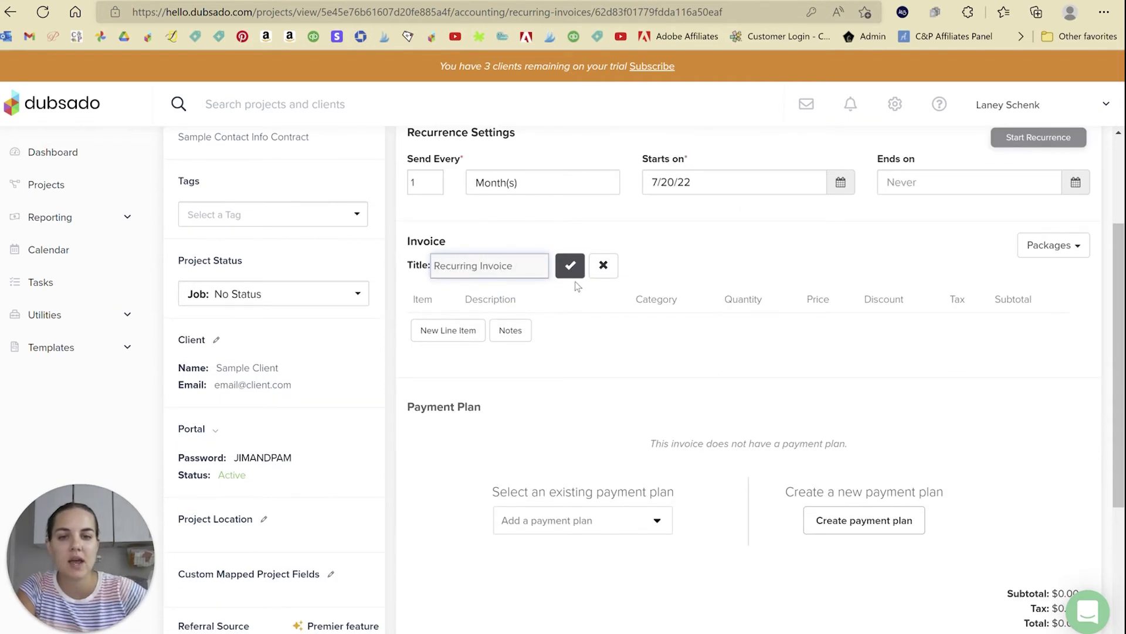
click(572, 269)
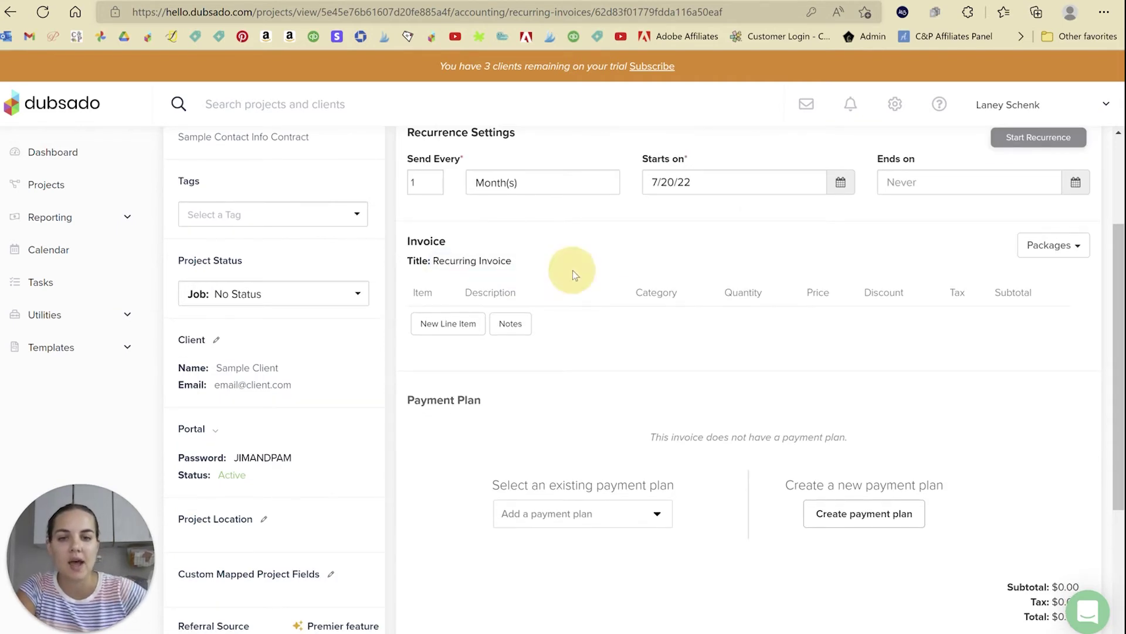
click(451, 323)
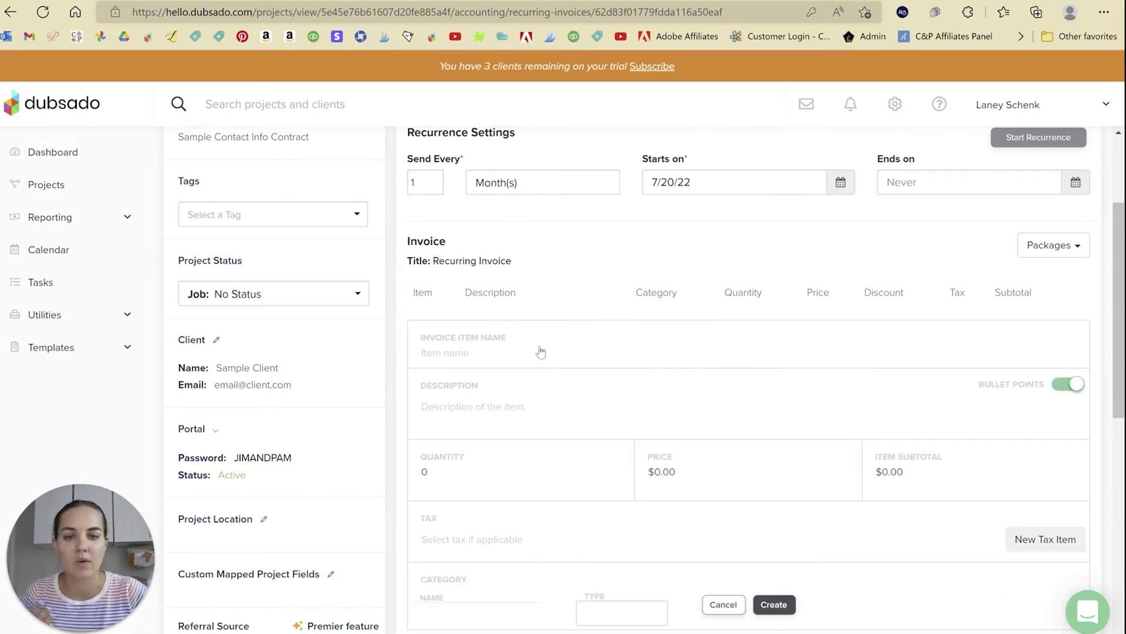
scroll(541, 352, down, 2)
click(508, 279)
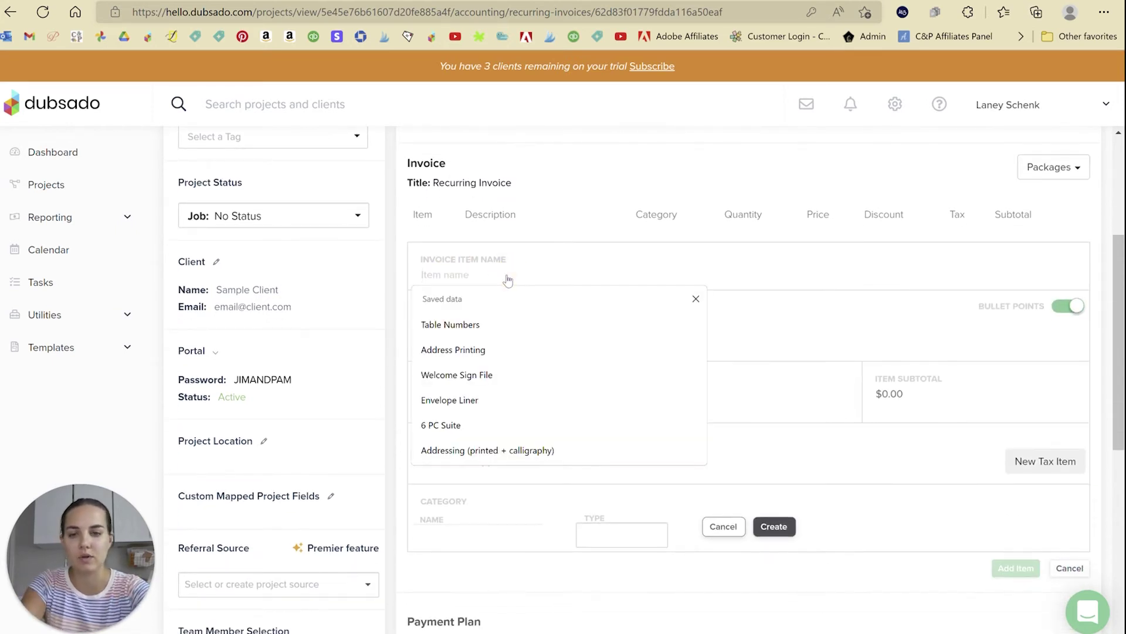
text(Coac)
key(Down)
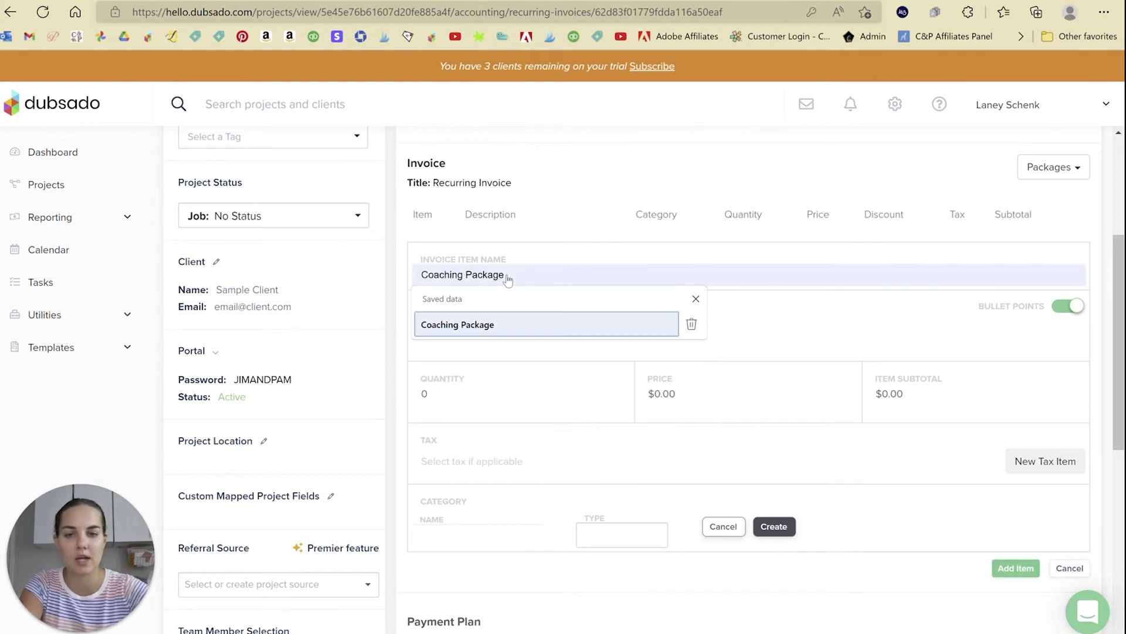
key(Return)
- Give the Coaching Package line item quantity 1 and price 1000
click(439, 397)
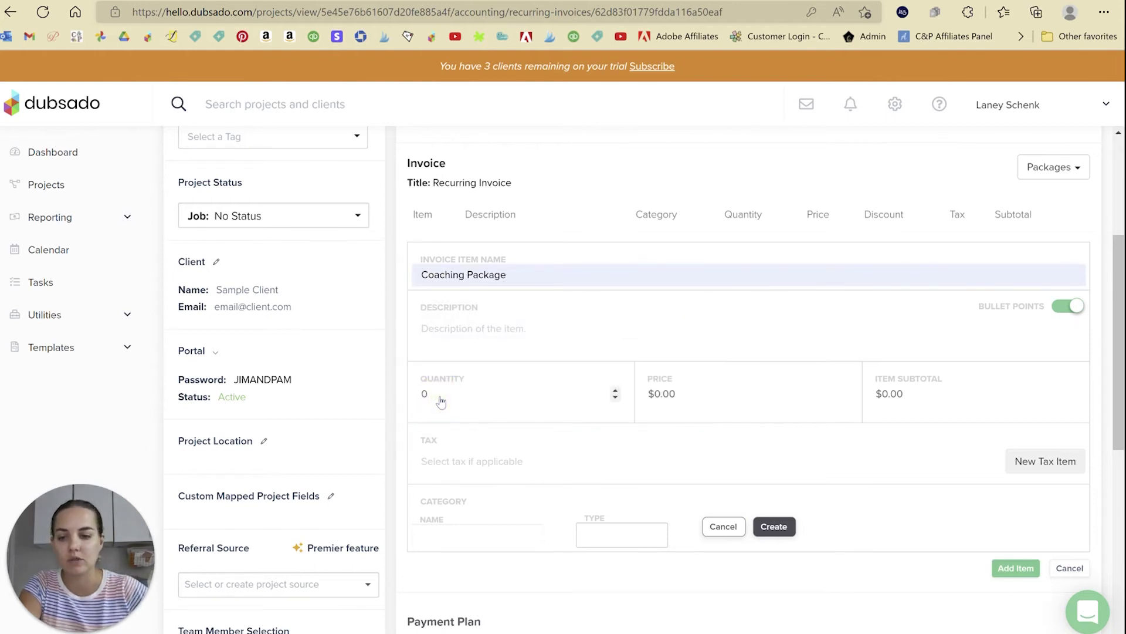
text(1)
click(683, 395)
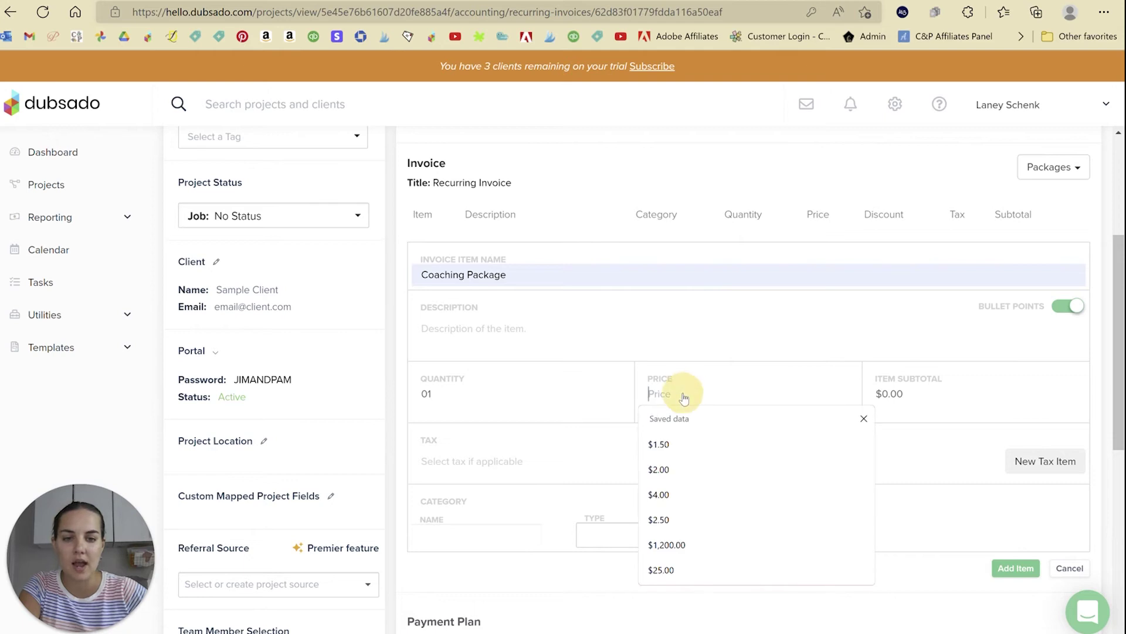
text(1000)
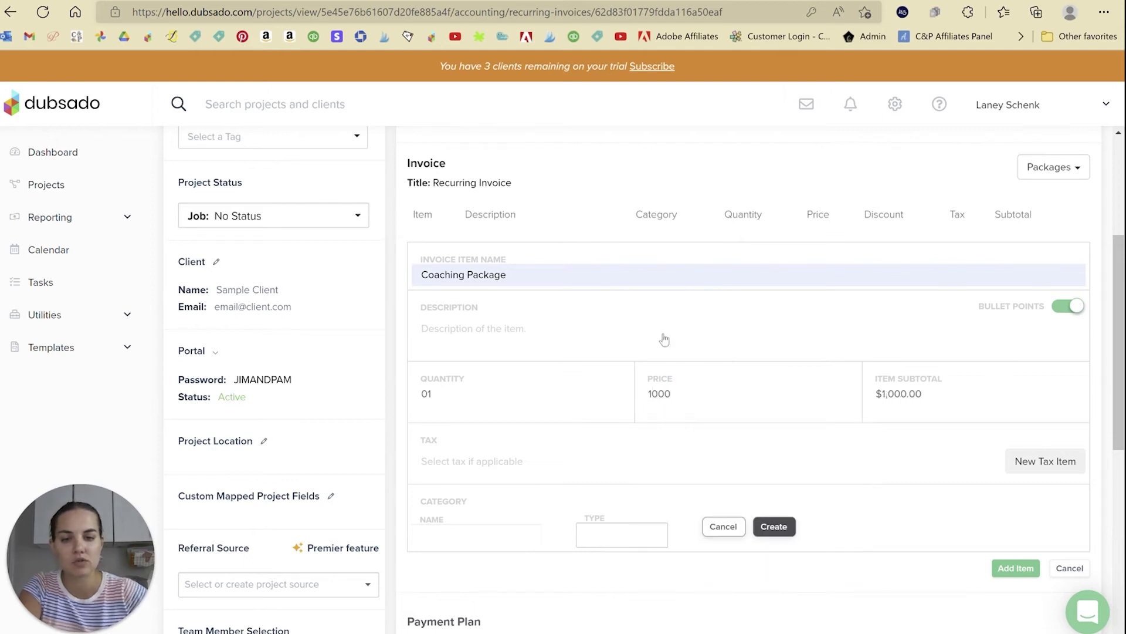
scroll(728, 444, down, 7)
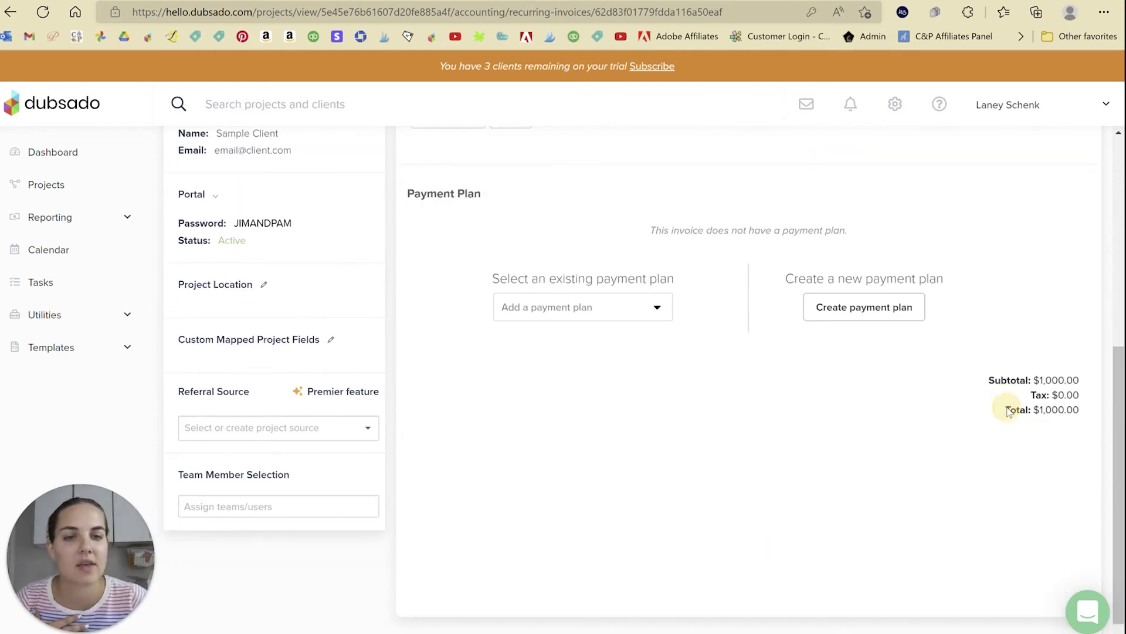
scroll(676, 342, up, 5)
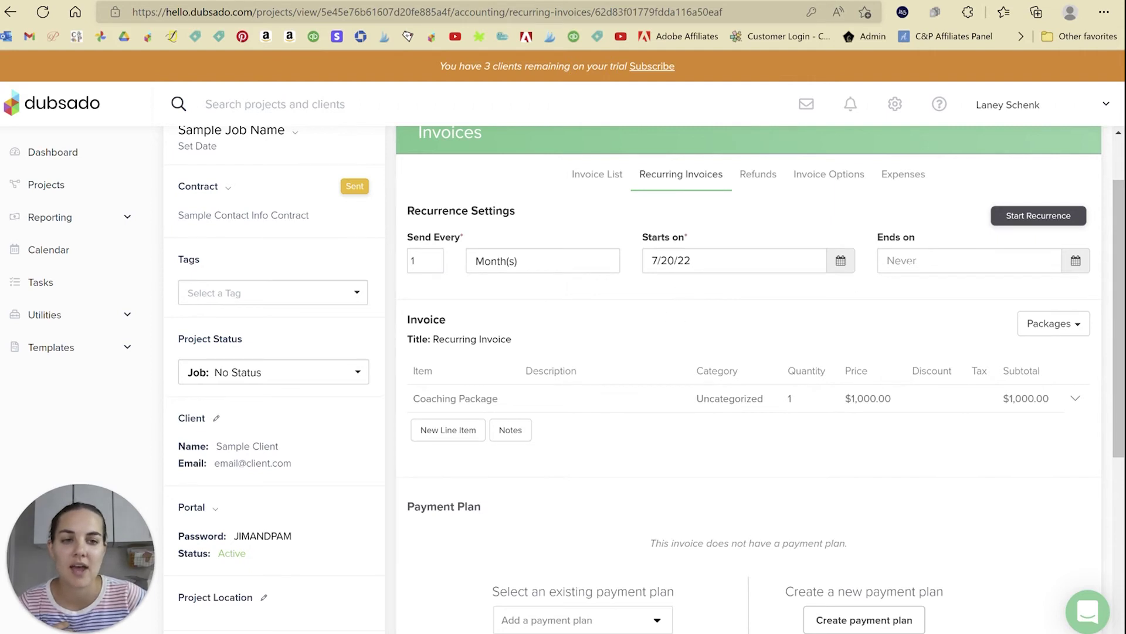
click(1077, 260)
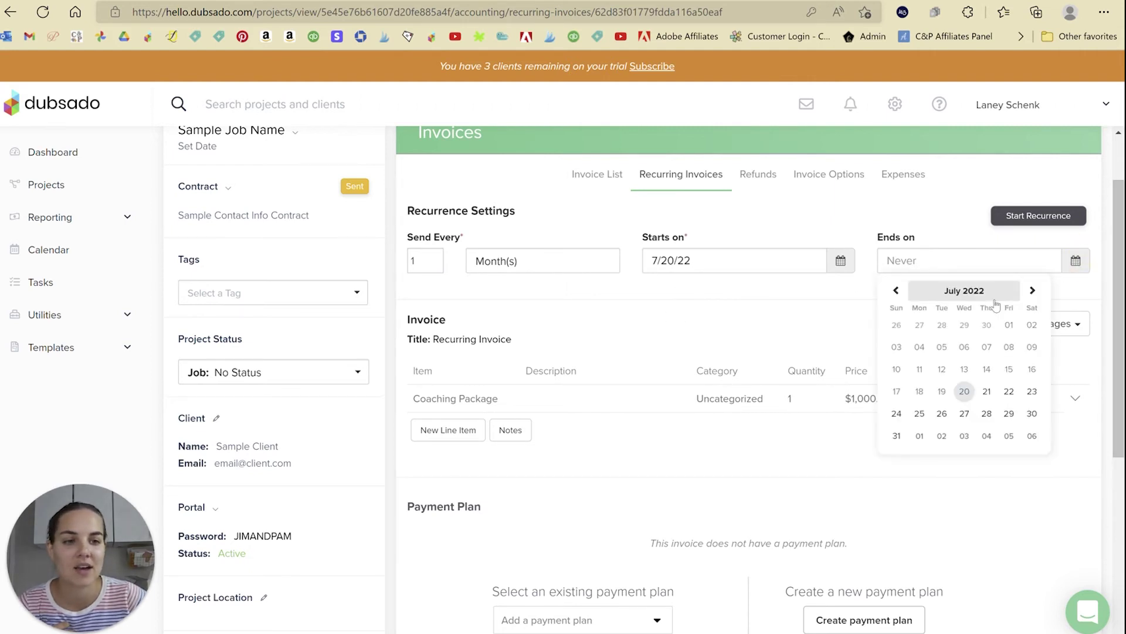
click(1033, 291)
click(1033, 291)
click(1033, 291)
click(1033, 291)
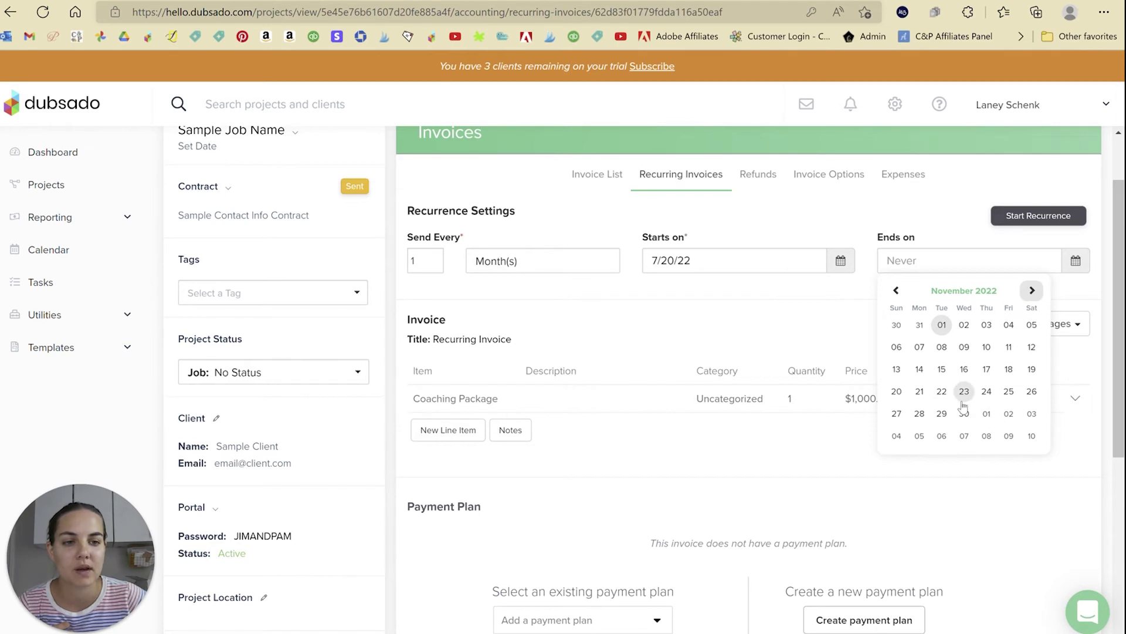
click(897, 391)
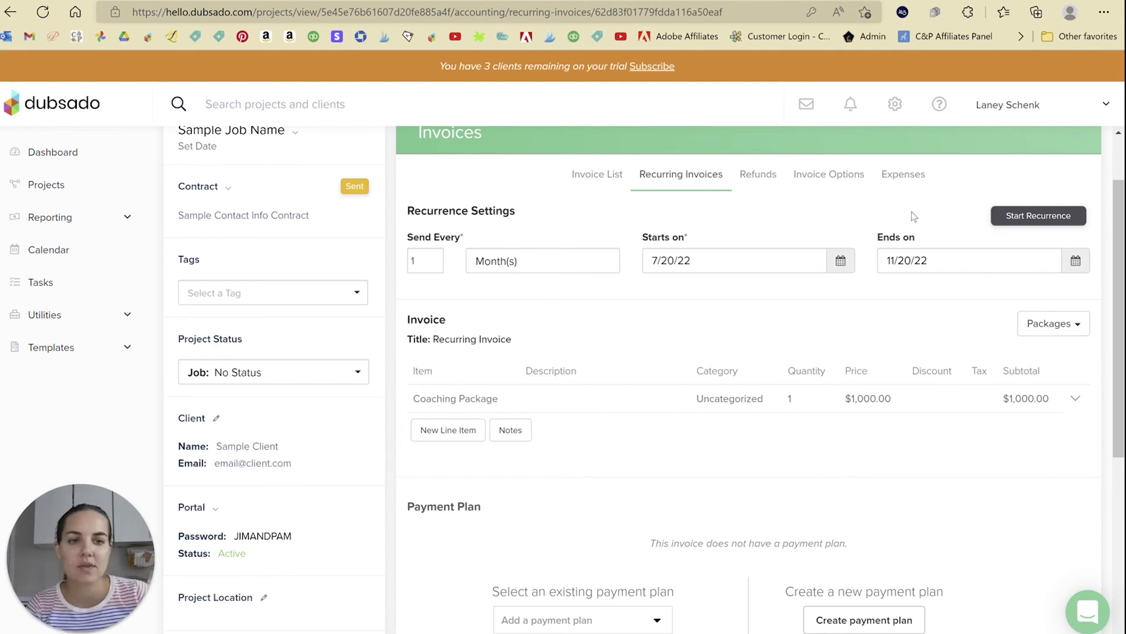
scroll(894, 271, down, 4)
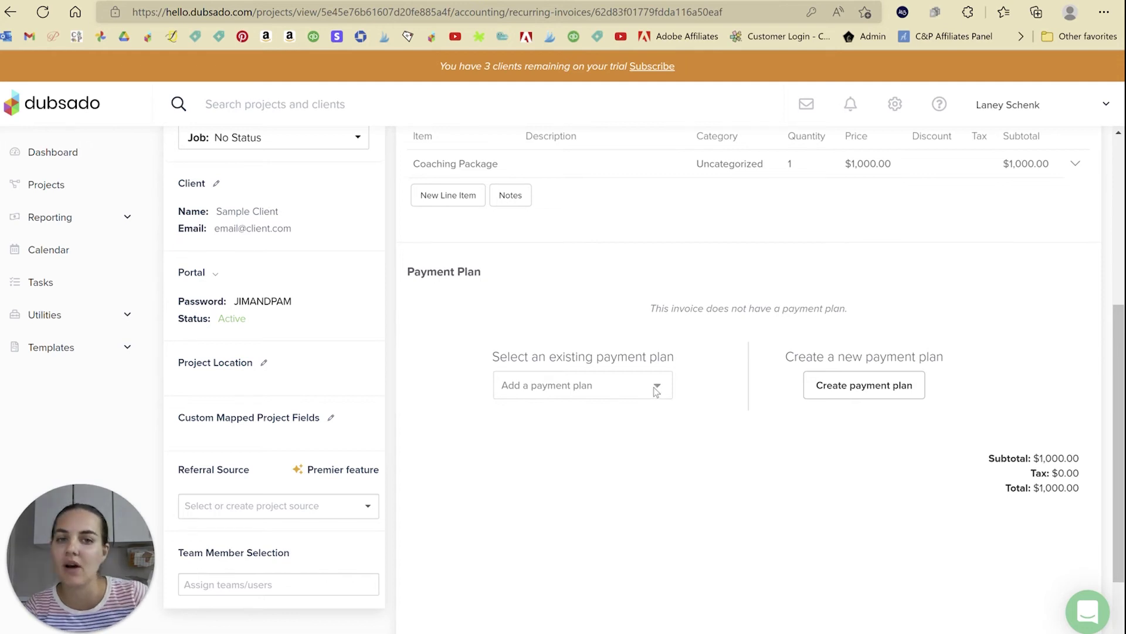
scroll(650, 388, up, 1)
- Apply the saved 50/50 payment plan to the recurring invoice
click(654, 463)
click(516, 553)
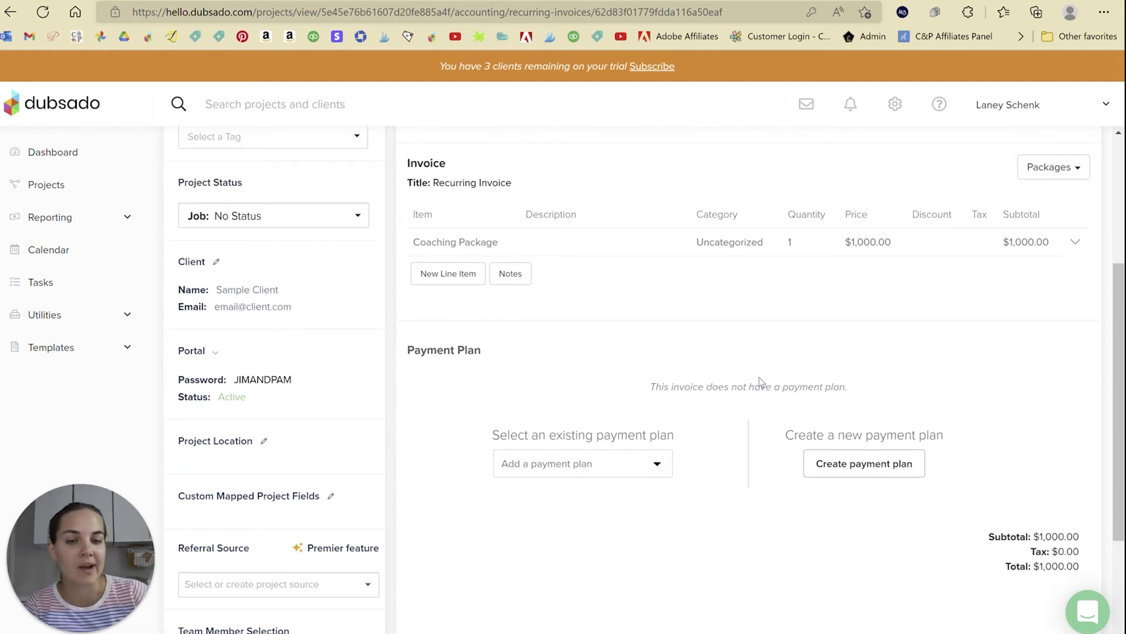
scroll(755, 372, down, 3)
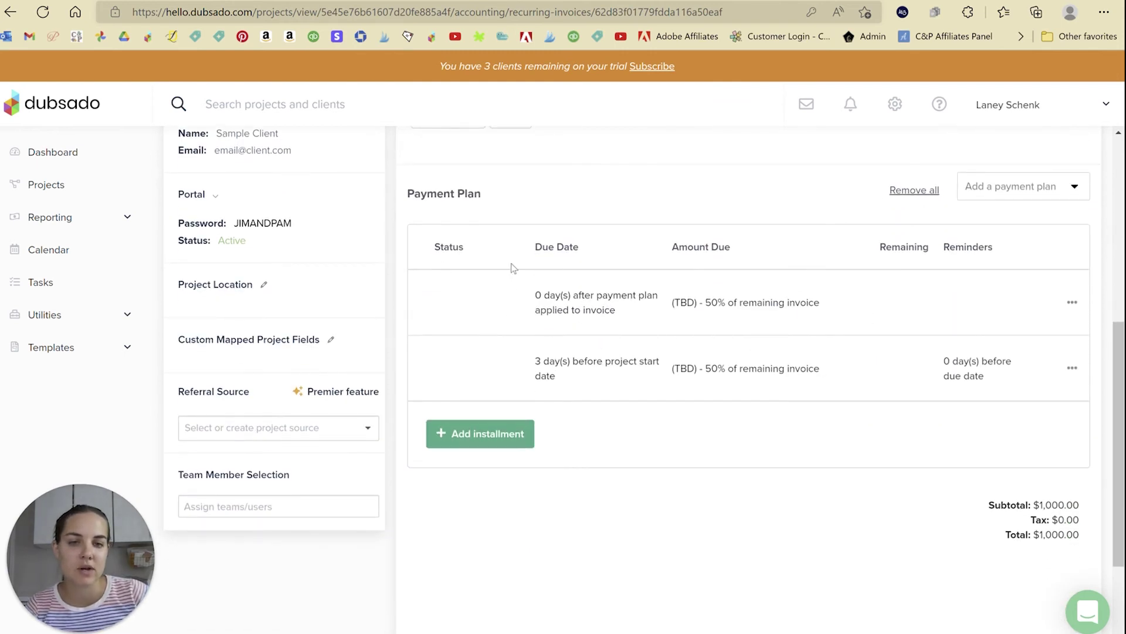
scroll(648, 389, up, 5)
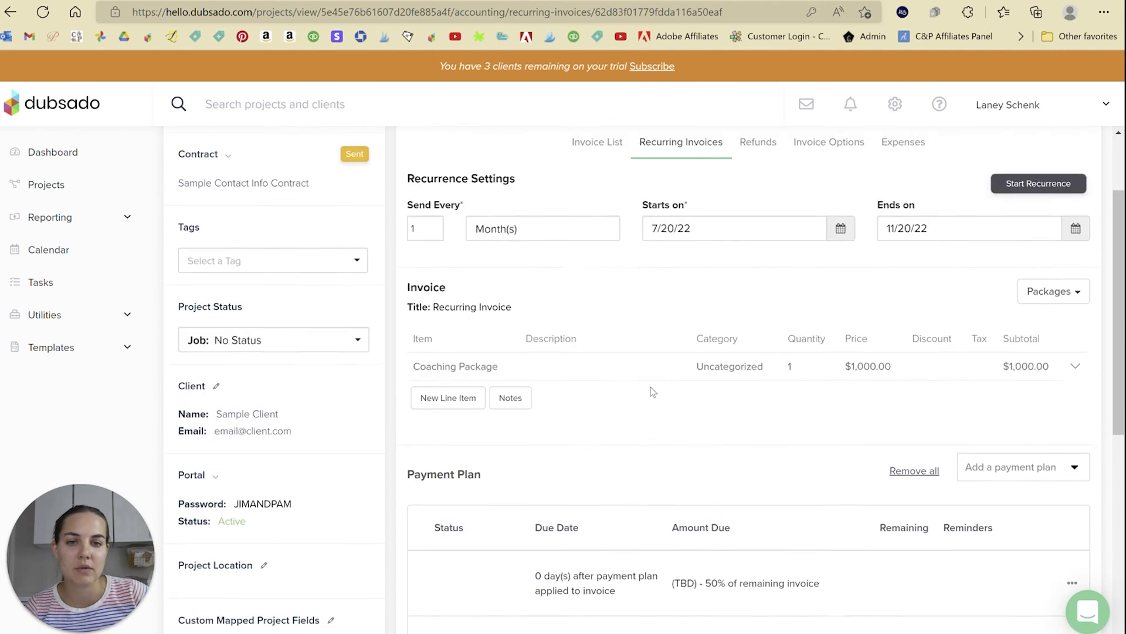
scroll(668, 346, down, 3)
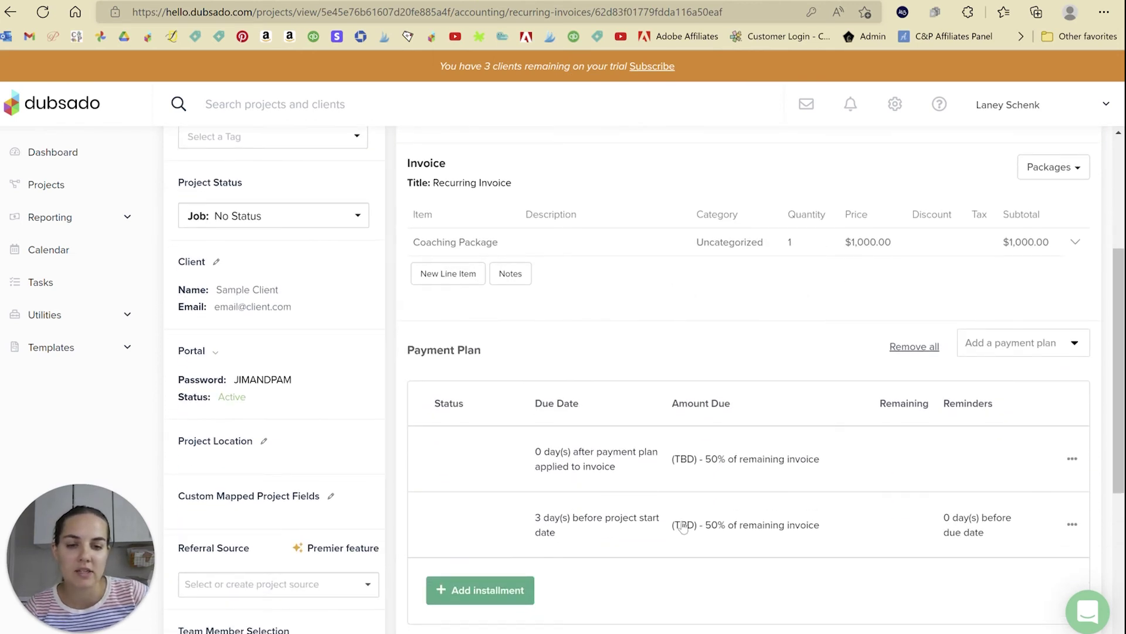
scroll(685, 526, down, 1)
scroll(685, 526, up, 2)
scroll(579, 521, down, 1)
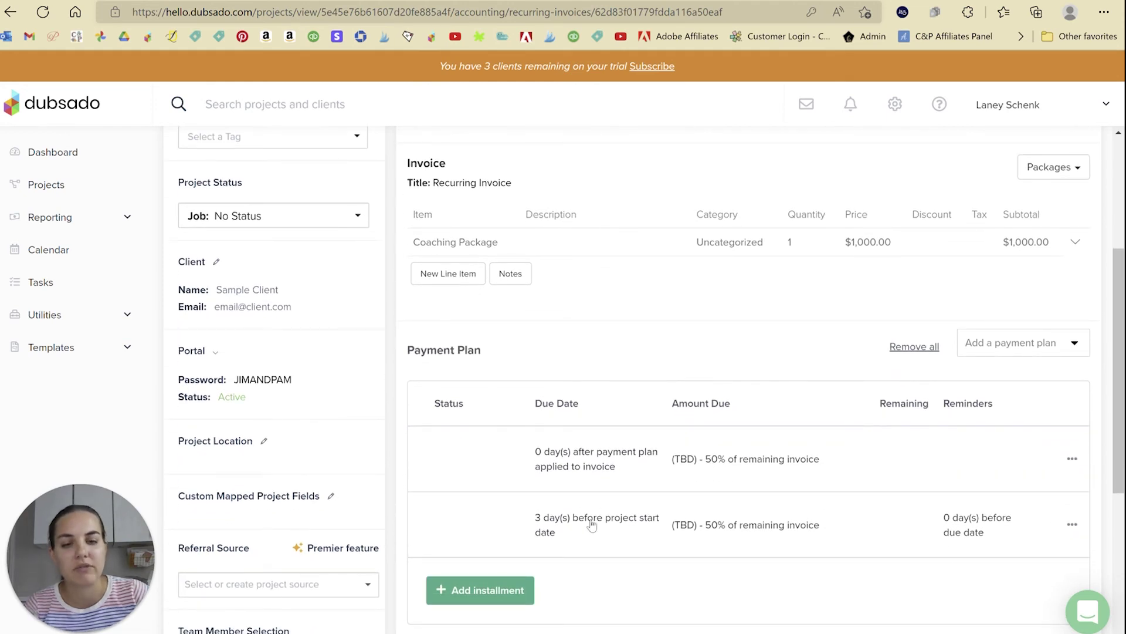
- Make the second 50% installment due 3 days after the payment plan is applied
click(592, 525)
scroll(599, 510, down, 4)
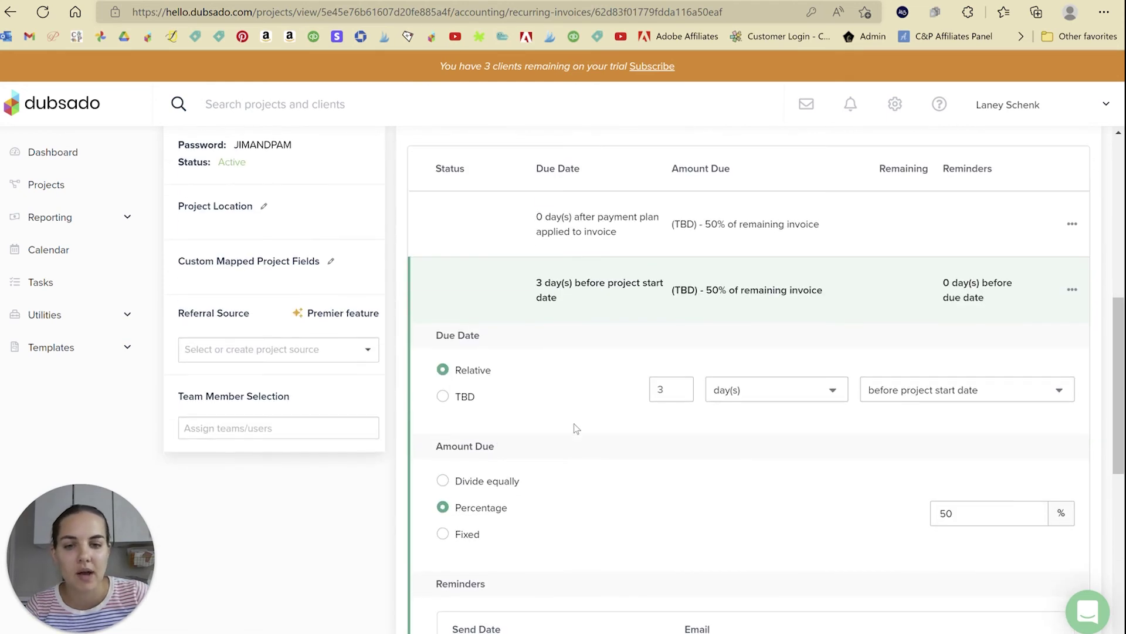
click(916, 390)
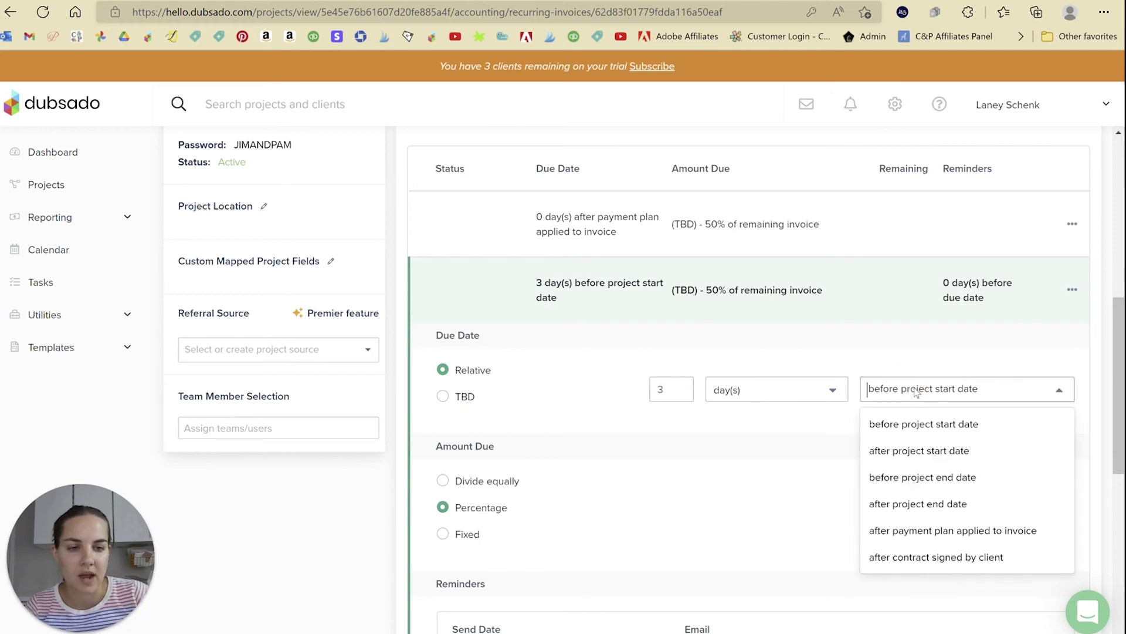
click(912, 528)
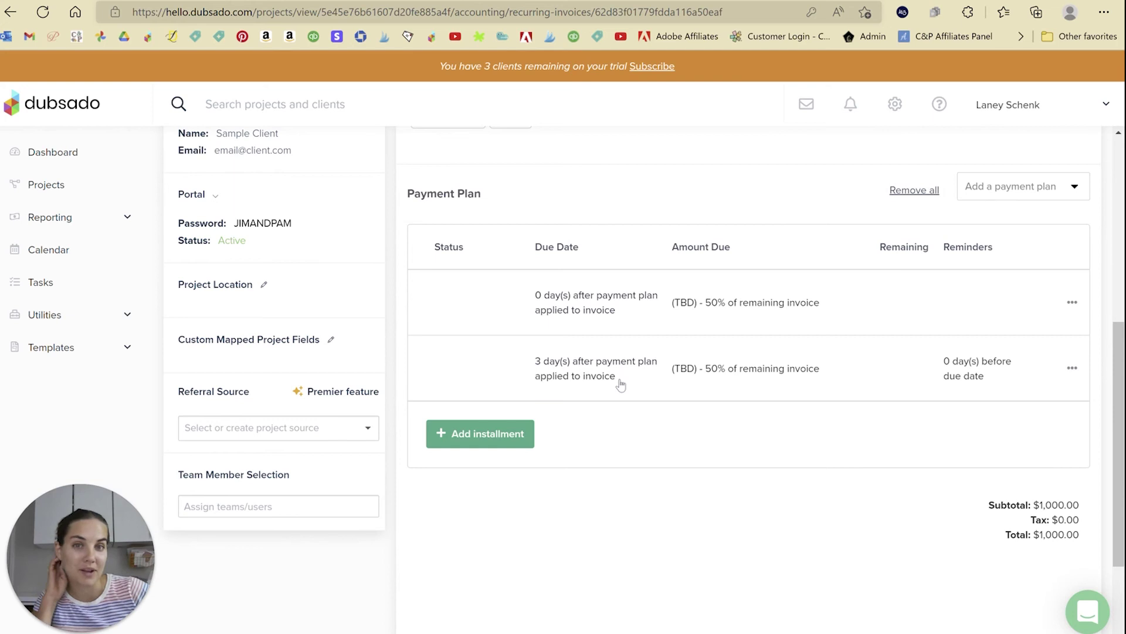
scroll(622, 370, up, 3)
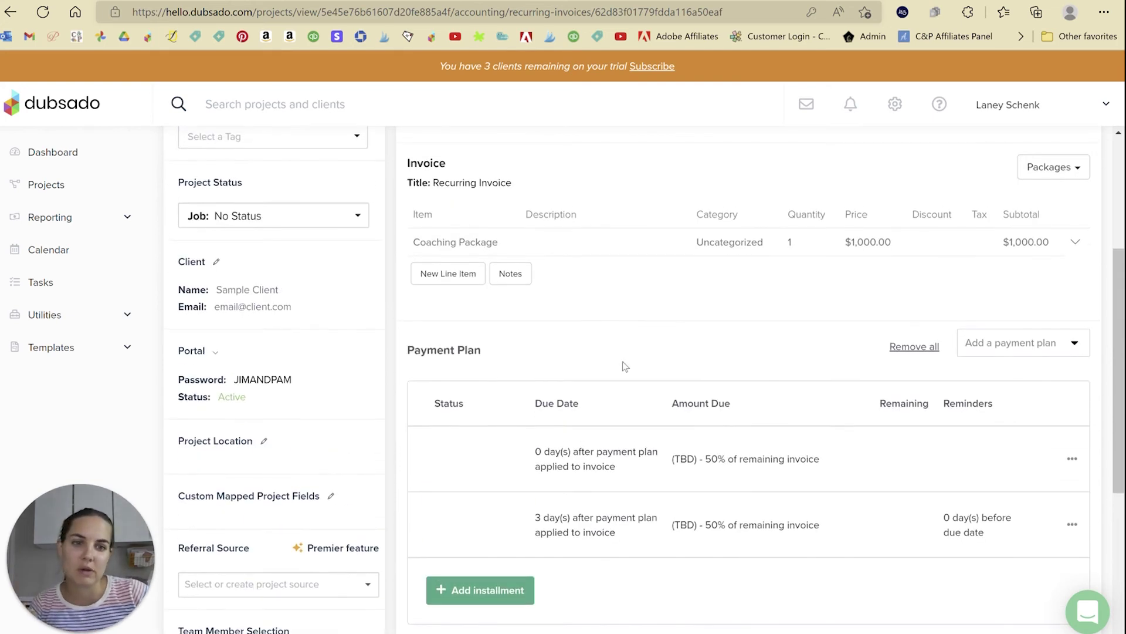
scroll(624, 365, up, 2)
scroll(628, 361, down, 2)
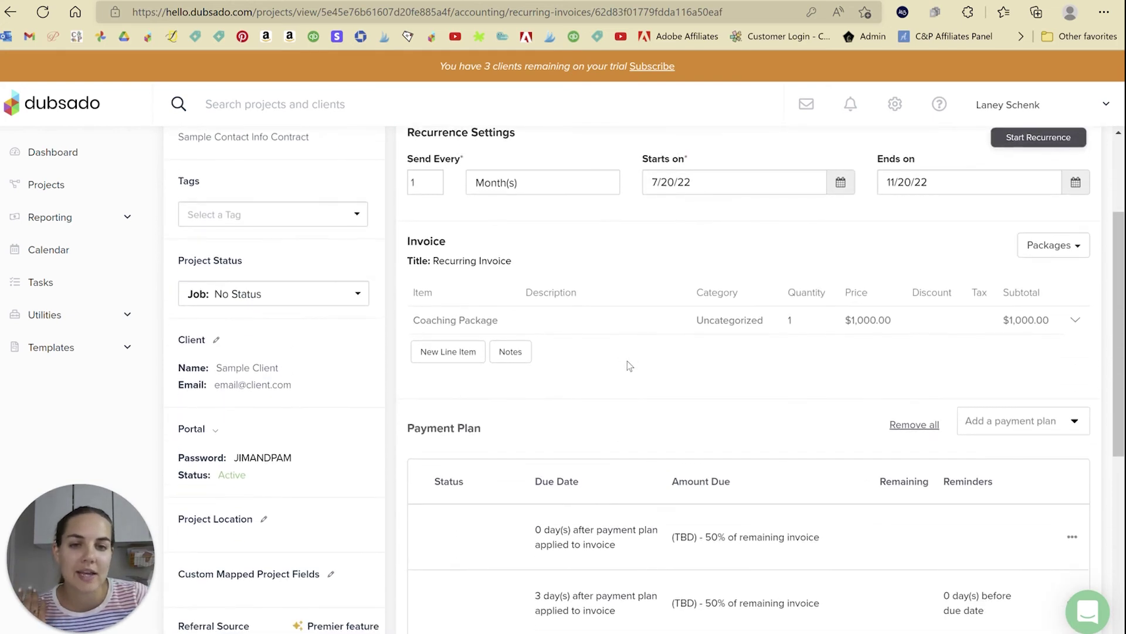
scroll(633, 360, up, 2)
scroll(628, 460, down, 2)
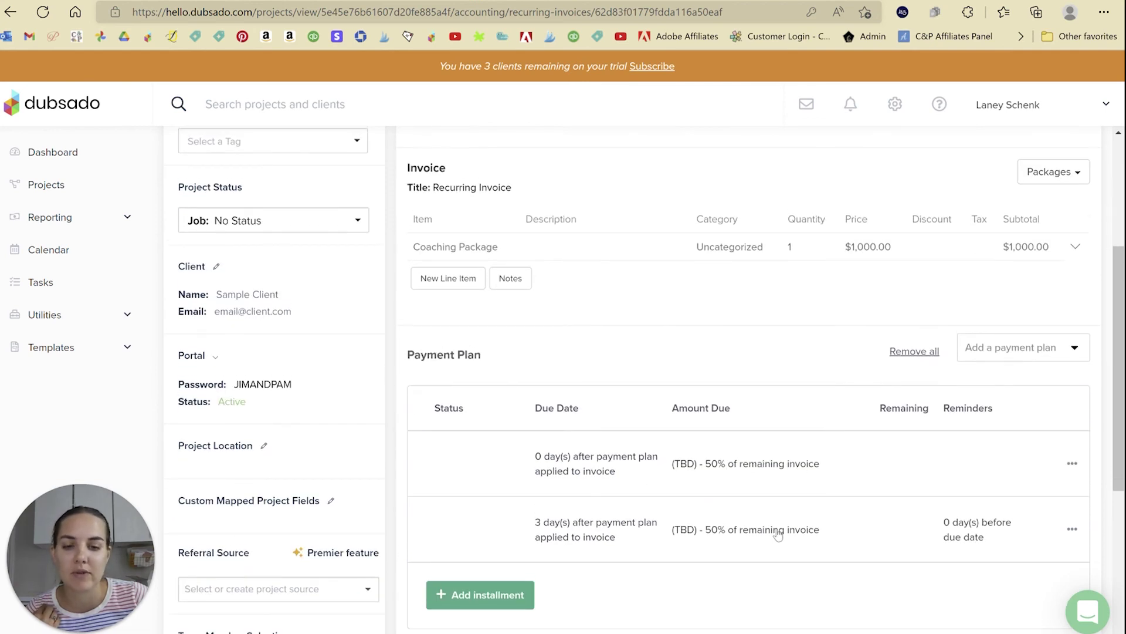
scroll(774, 528, up, 3)
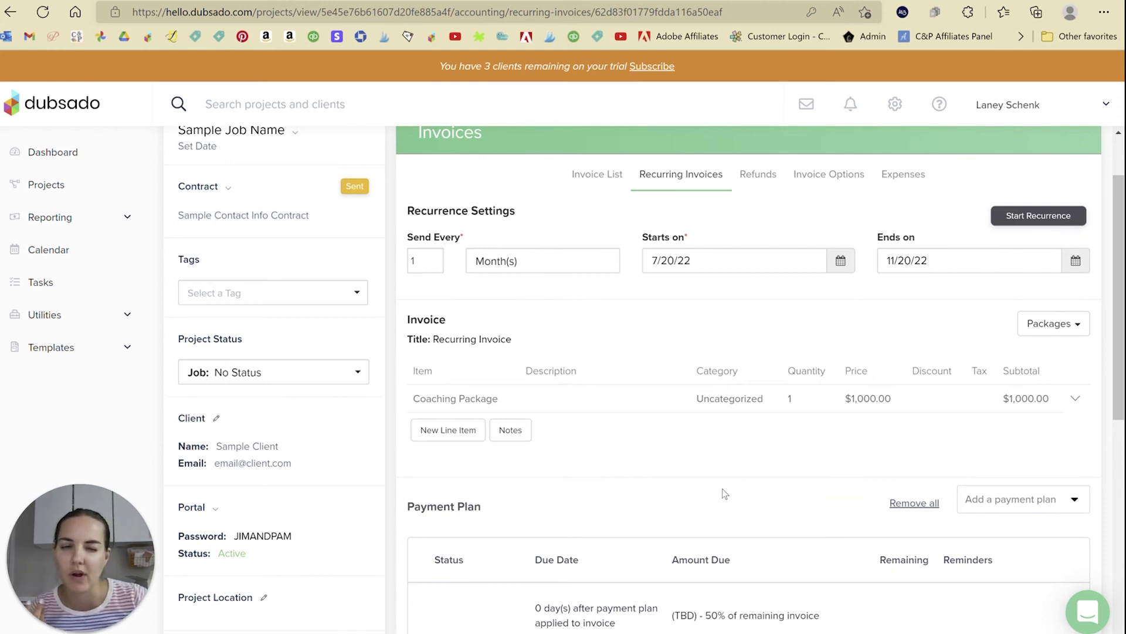
scroll(723, 488, down, 3)
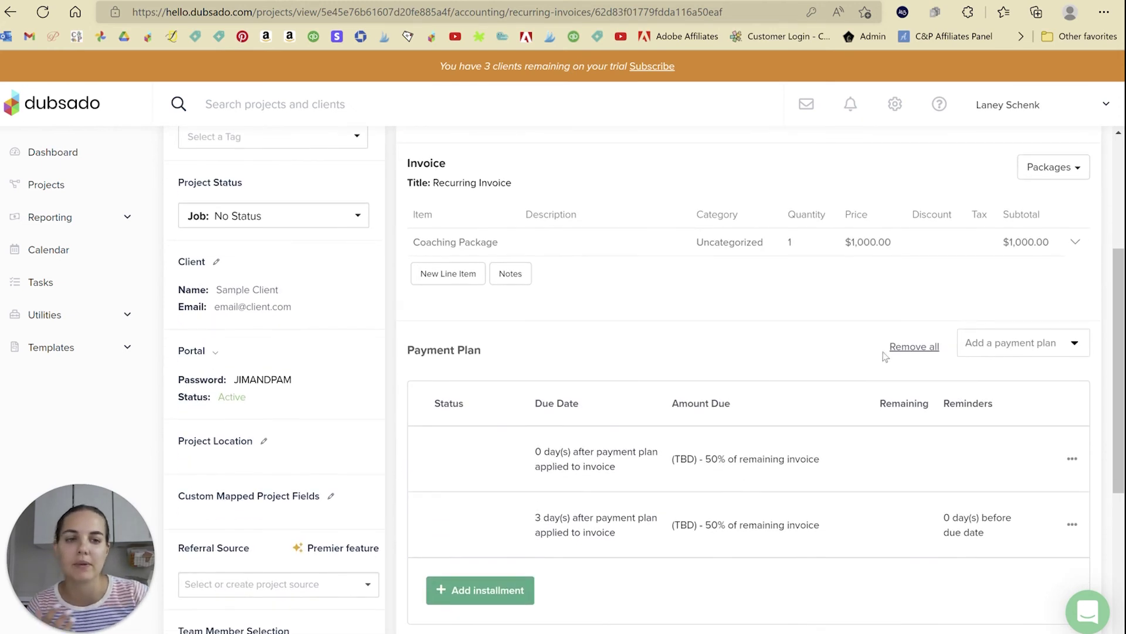
- Remove all installments from the payment plan
click(902, 348)
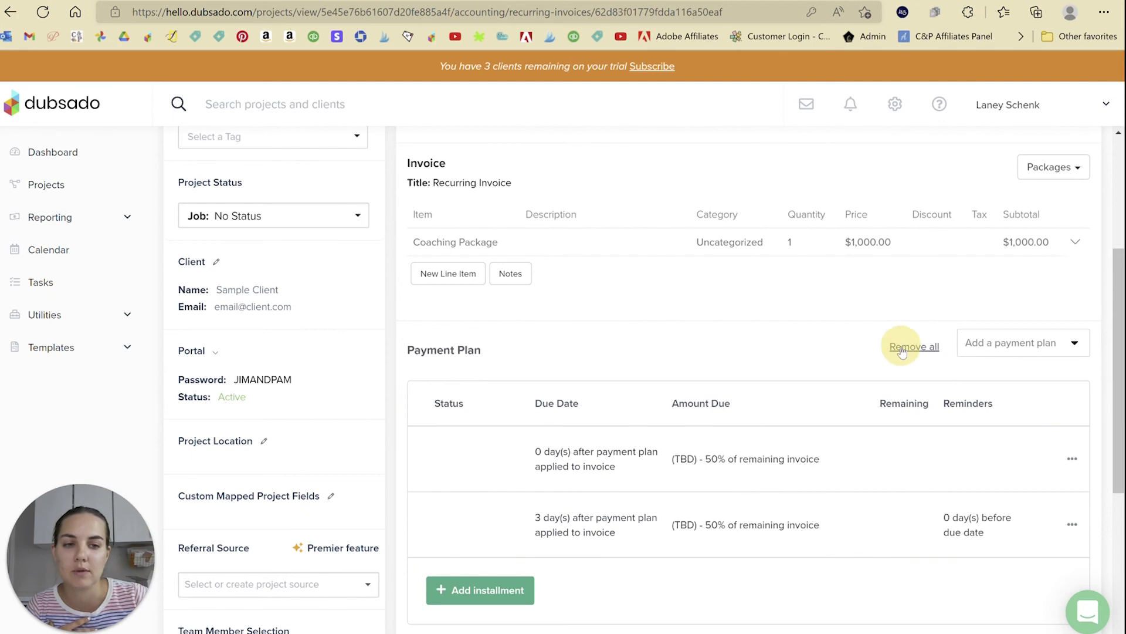
scroll(832, 343, up, 4)
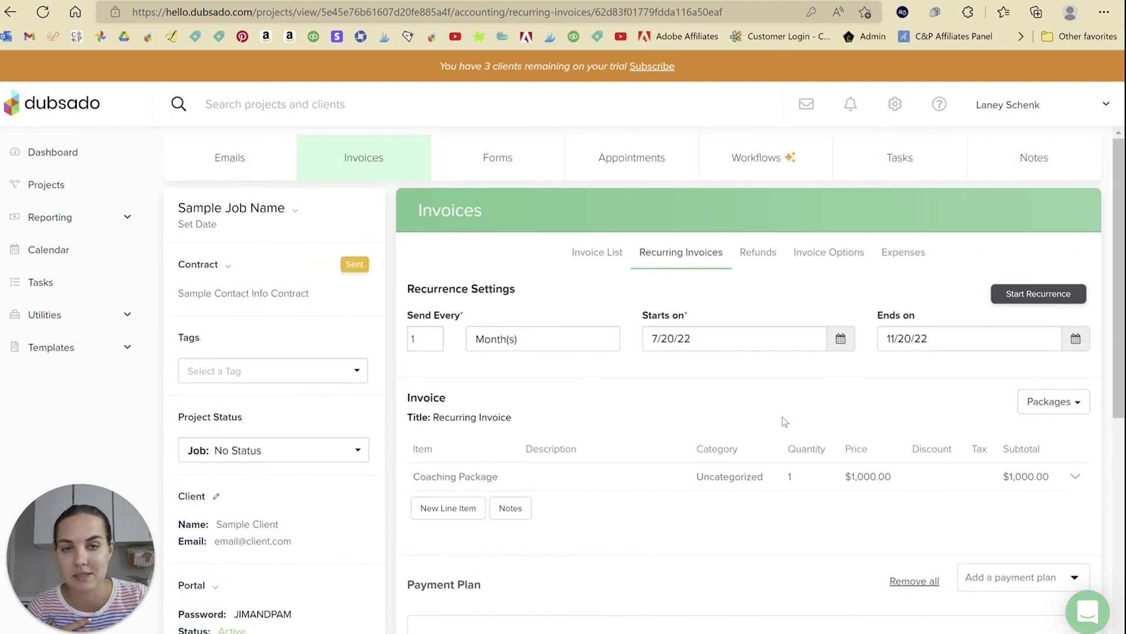
scroll(786, 405, down, 3)
scroll(793, 389, up, 3)
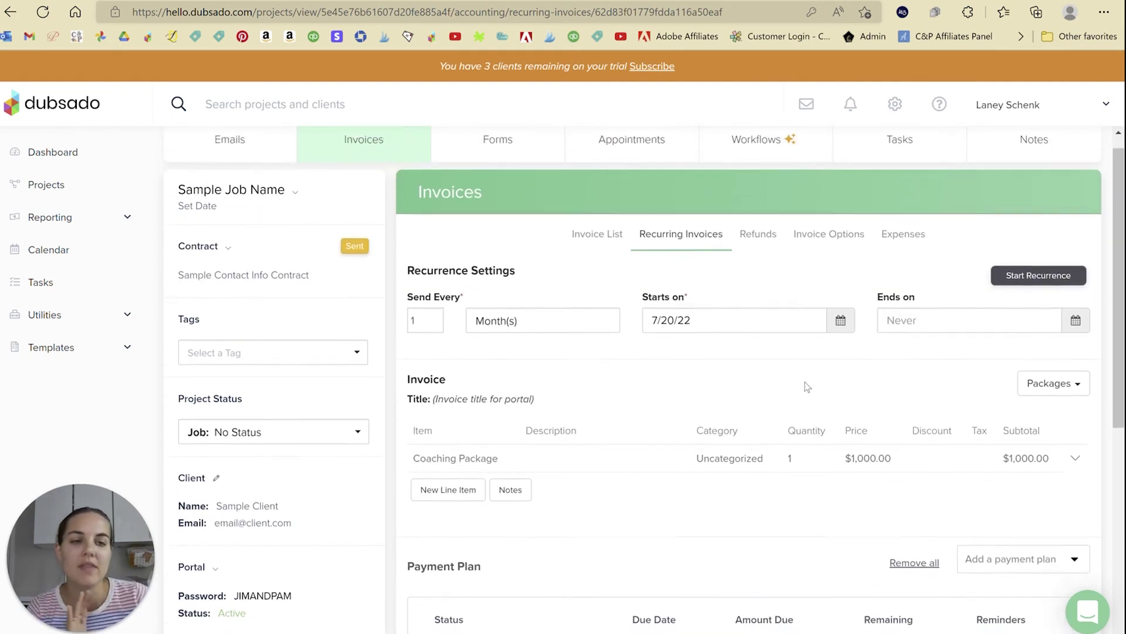
- Start the monthly recurrence, which creates Invoice 2 under Created Invoices
click(1039, 292)
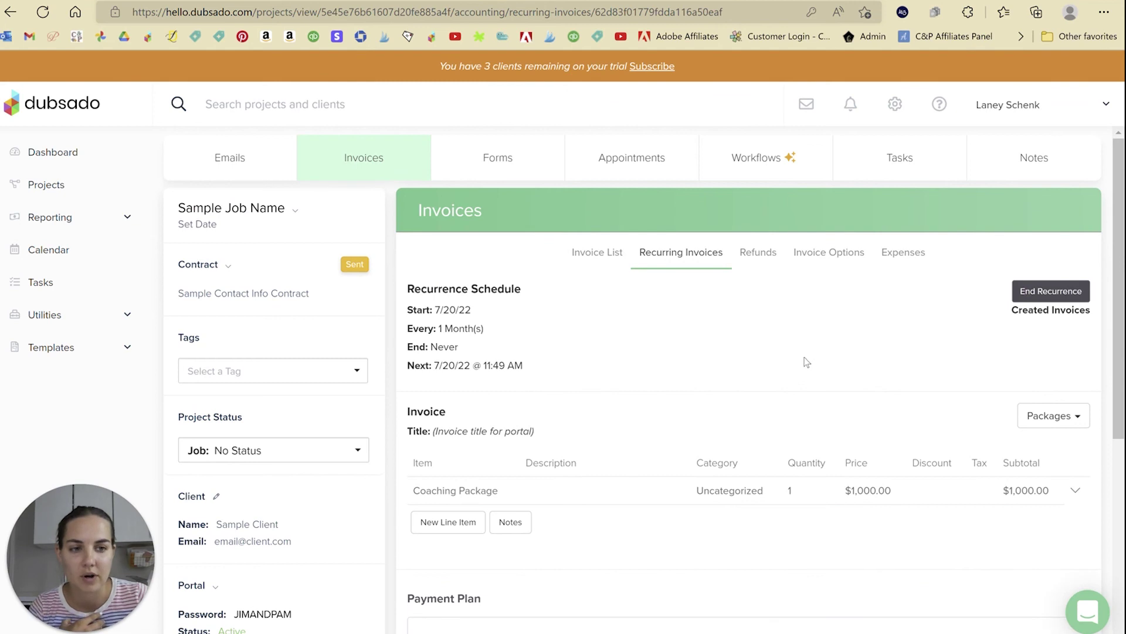
scroll(820, 354, down, 3)
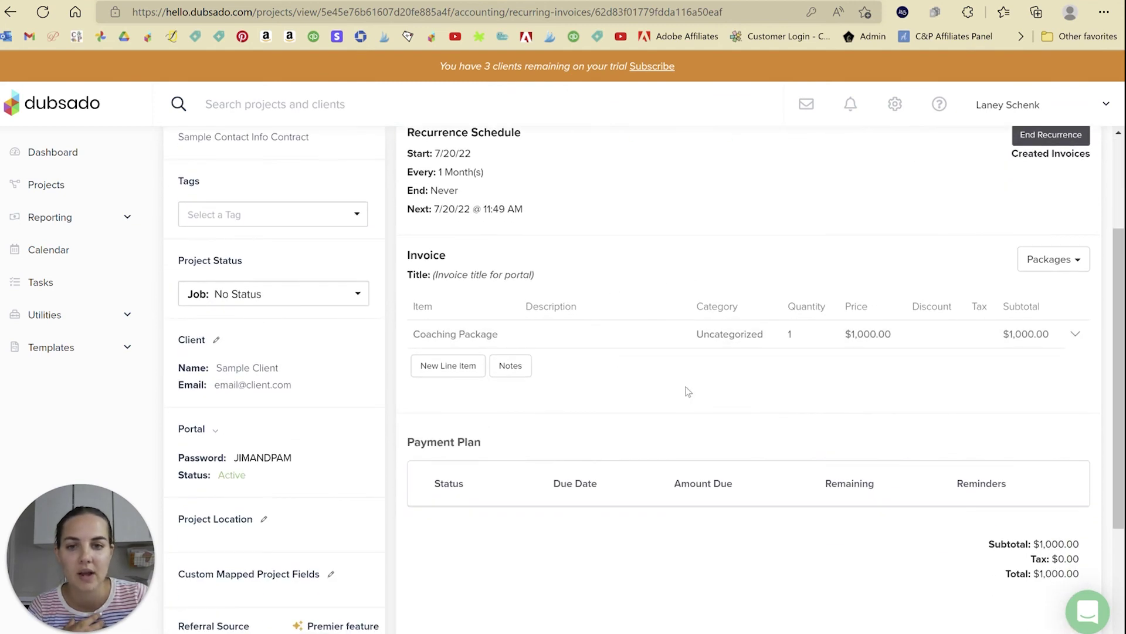
scroll(732, 403, up, 3)
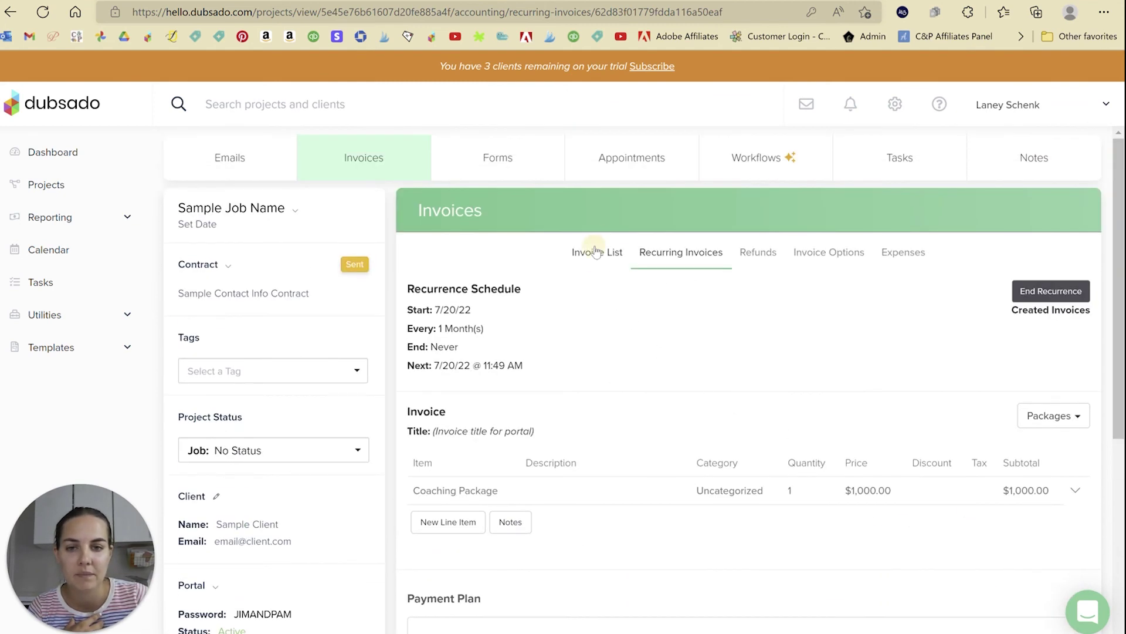
scroll(599, 253, down, 2)
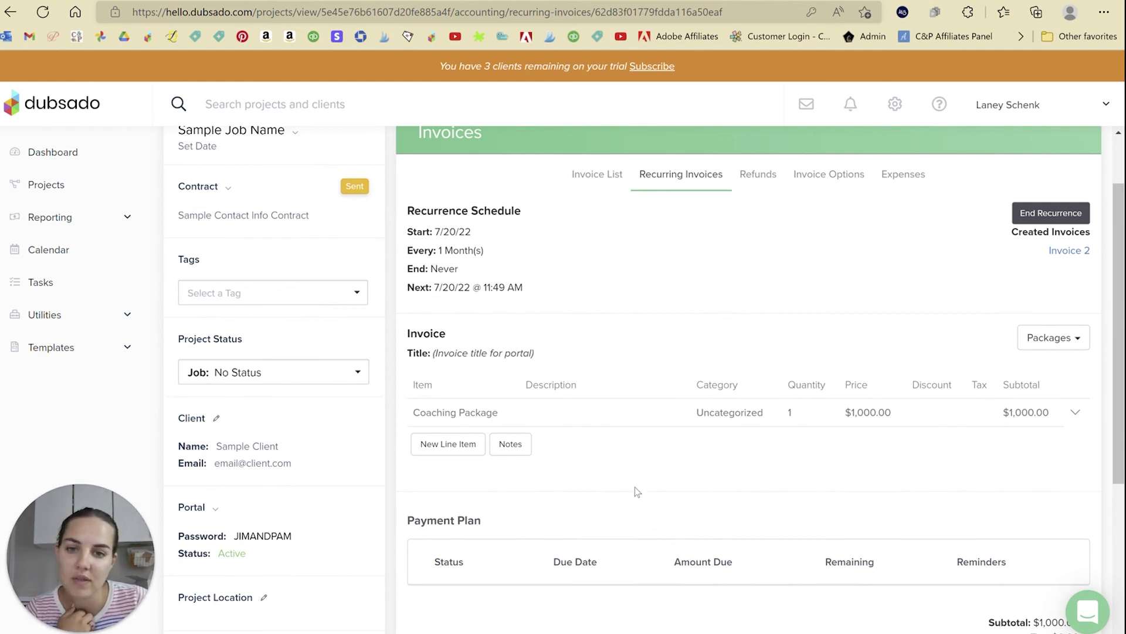
scroll(667, 426, down, 1)
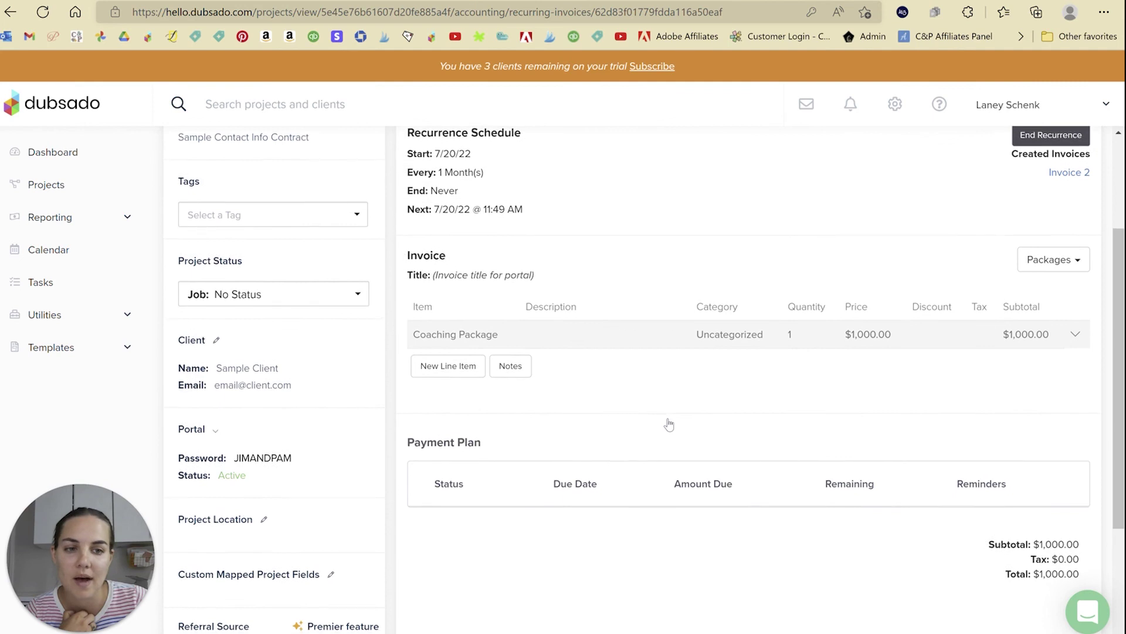
scroll(704, 415, up, 1)
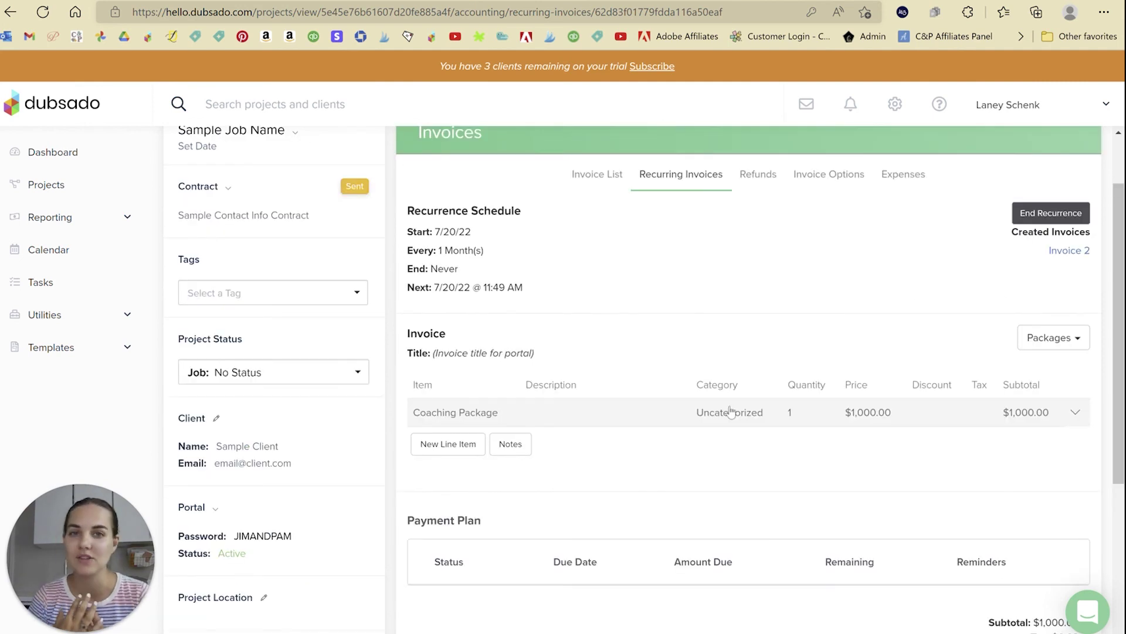